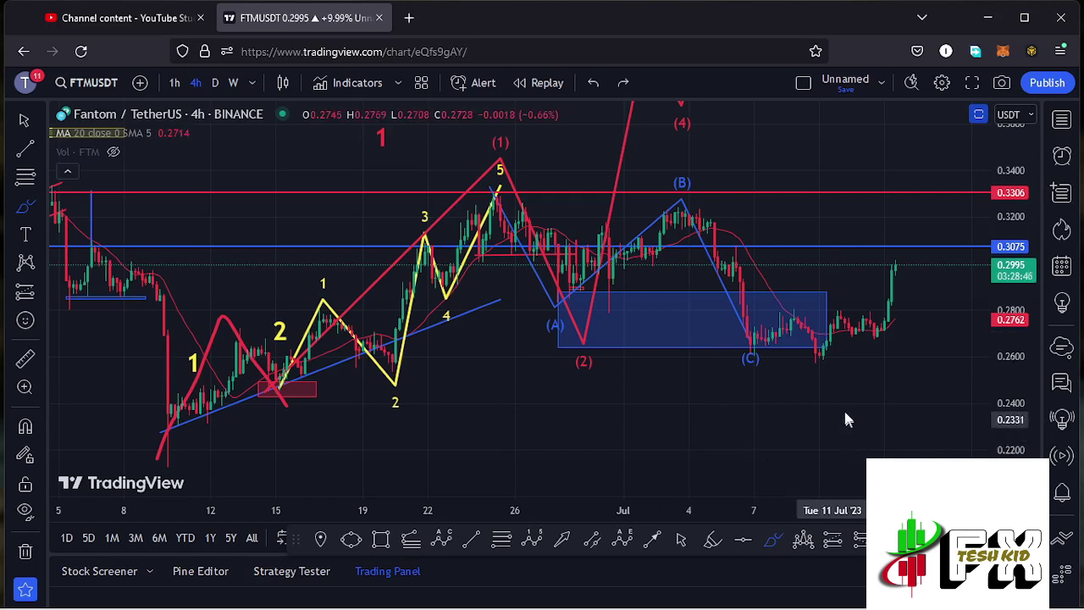
Brush a projected path from the latest candles up to about 0.3425, then delete it.
mouse_move(896, 302)
mouse_down()
mouse_move(873, 312)
mouse_move(868, 335)
mouse_move(881, 352)
mouse_move(901, 354)
mouse_move(907, 339)
mouse_move(898, 313)
mouse_up()
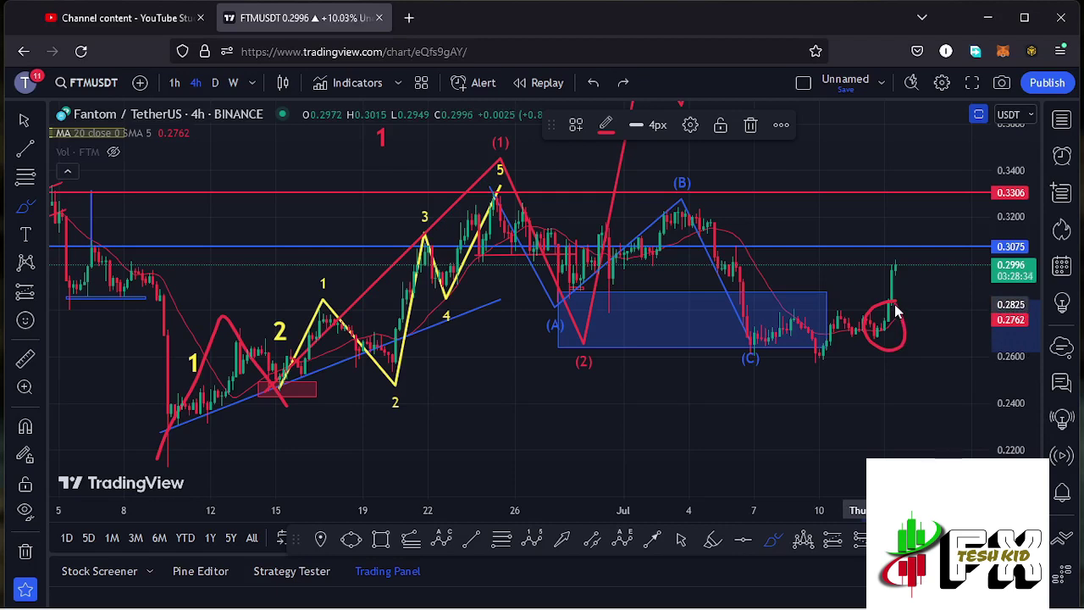
mouse_move(896, 312)
mouse_down()
mouse_move(896, 212)
mouse_move(911, 249)
mouse_up()
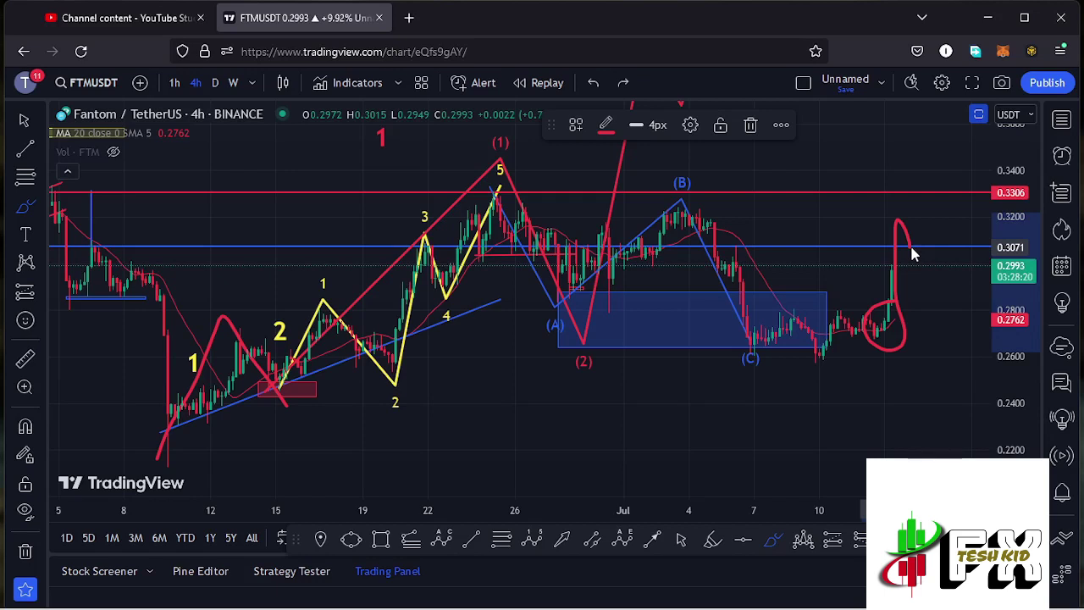
drag(911, 239, 929, 161)
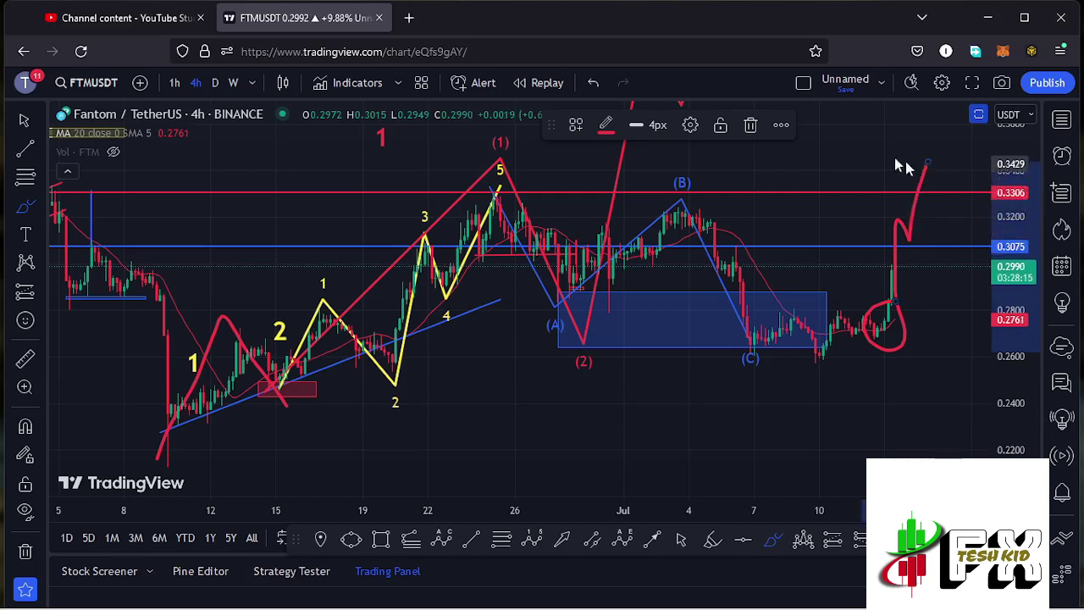
click(750, 127)
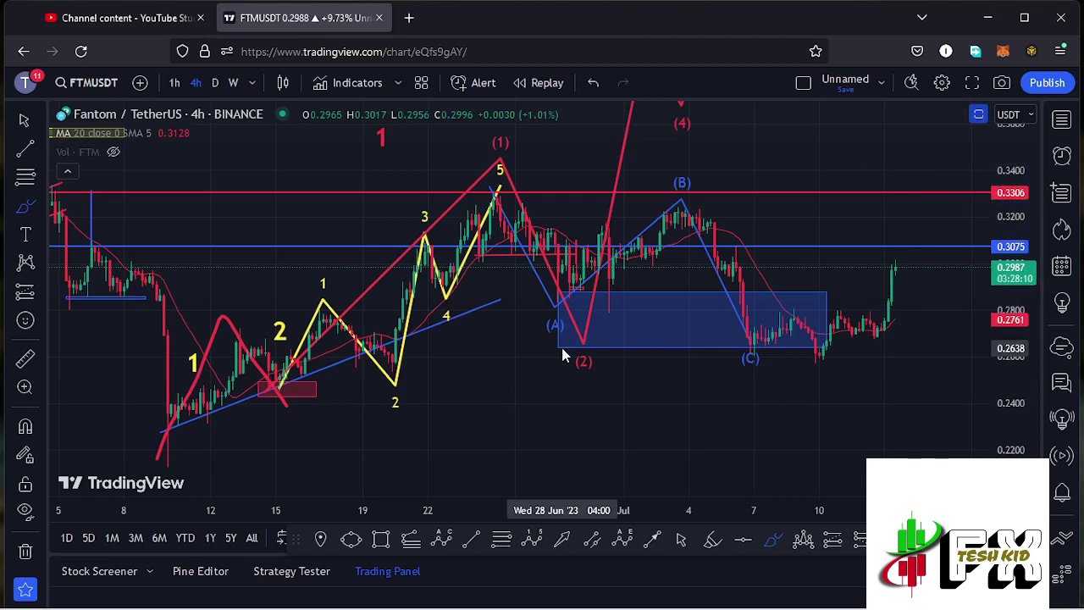
Sketch and delete a sideways wave and a circle at the (2) low, then compress the price scale.
mouse_move(563, 349)
mouse_down()
mouse_move(598, 306)
mouse_move(630, 337)
mouse_move(681, 288)
mouse_move(721, 351)
mouse_move(765, 307)
mouse_move(775, 333)
mouse_up()
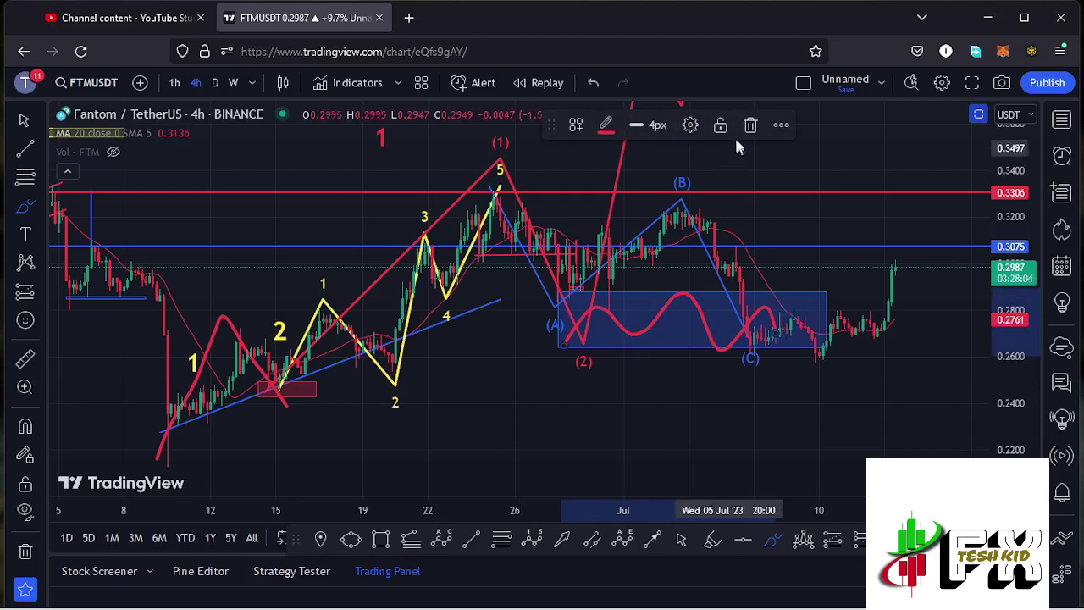
click(752, 125)
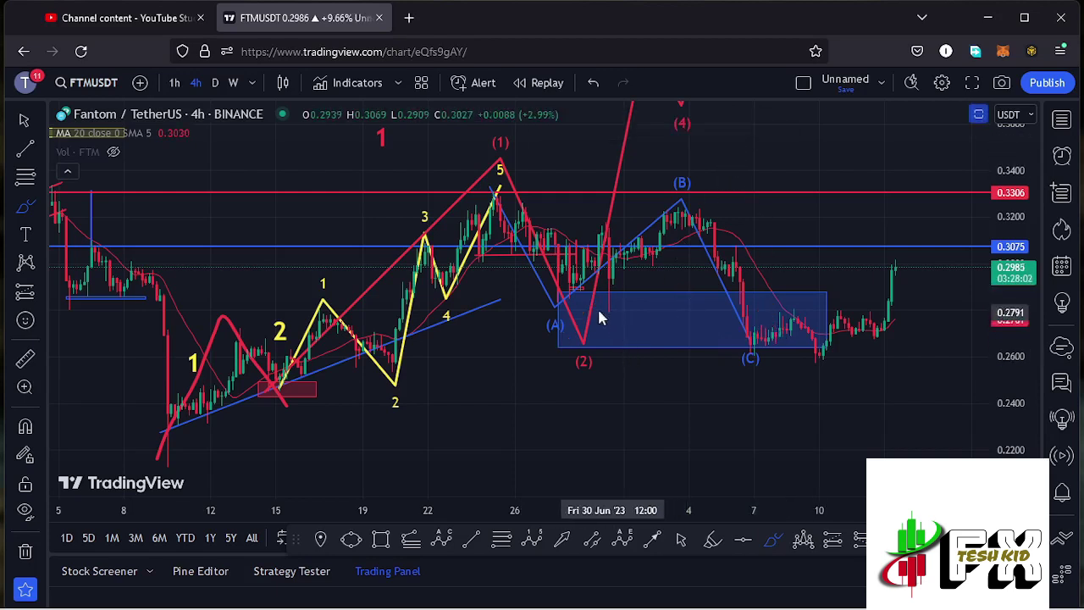
mouse_move(557, 337)
mouse_down()
mouse_move(563, 370)
mouse_move(618, 364)
mouse_move(621, 318)
mouse_move(610, 318)
mouse_up()
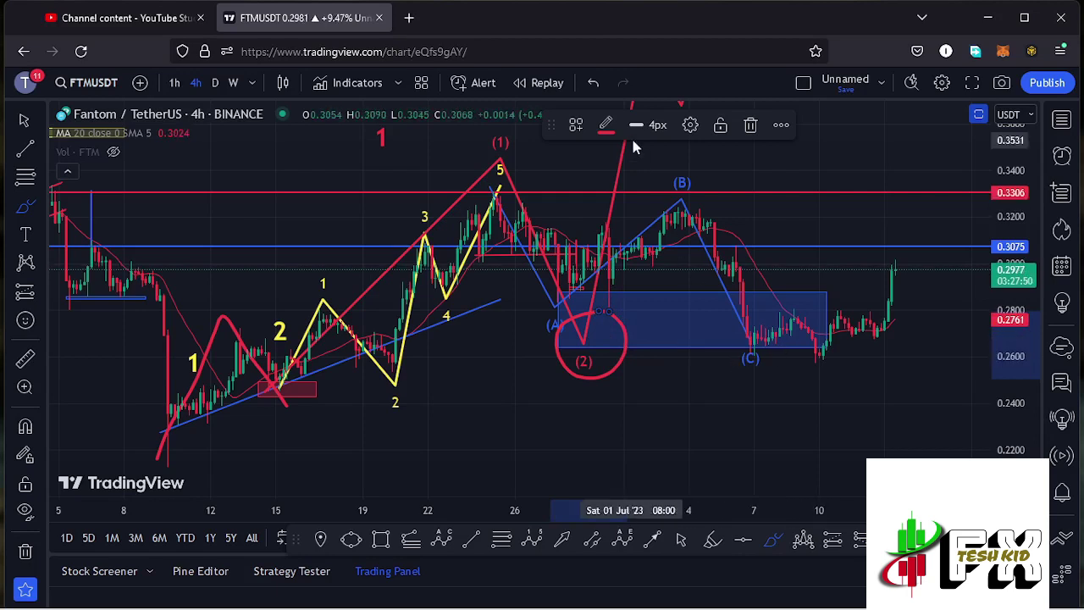
click(751, 125)
drag(1017, 174, 1029, 191)
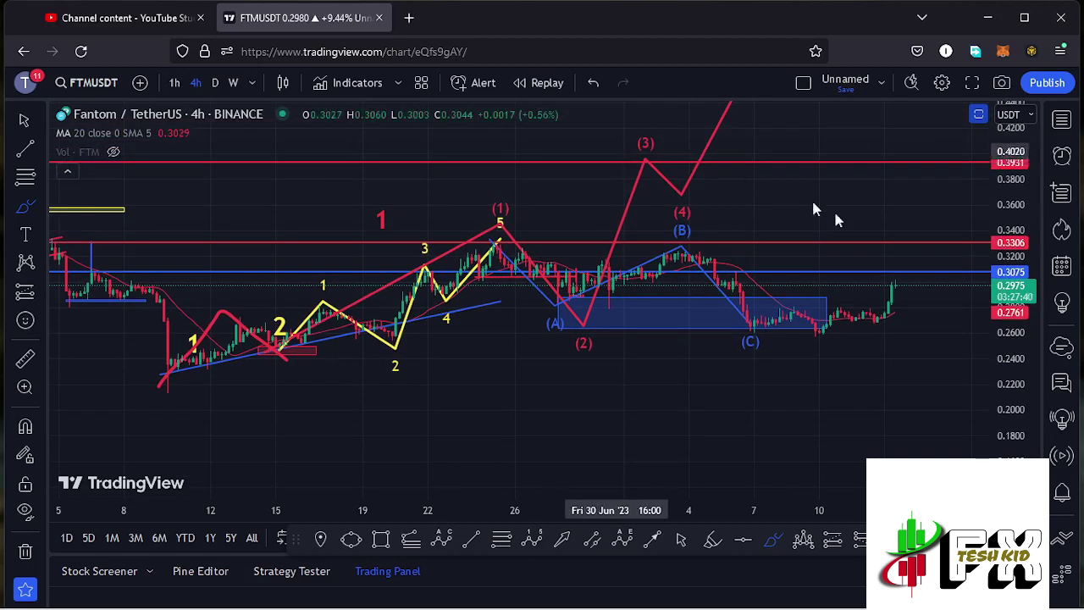
drag(1017, 335, 1015, 307)
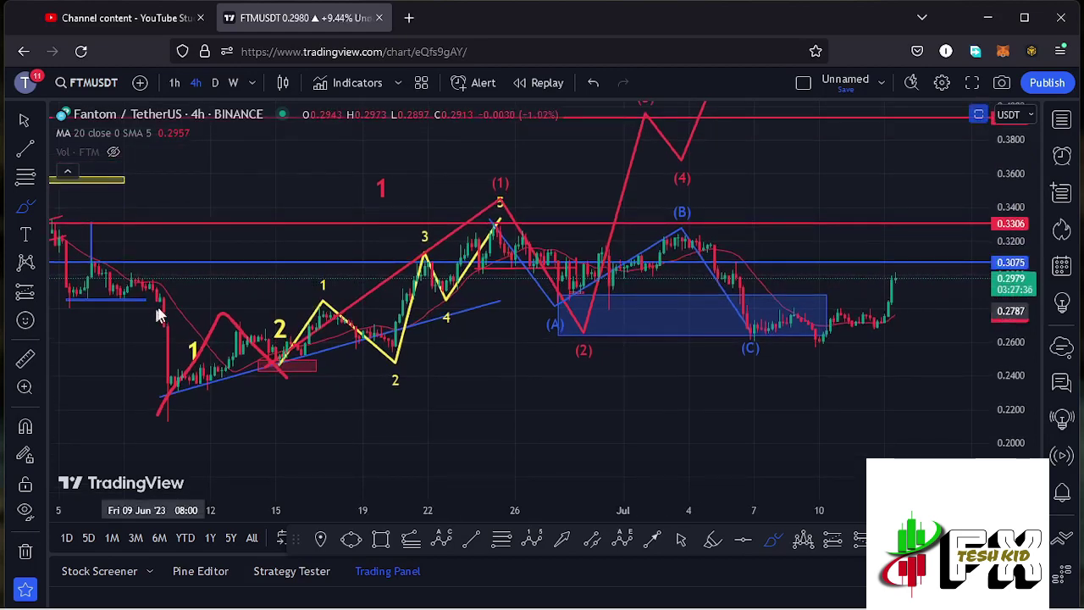
mouse_move(164, 281)
mouse_down()
mouse_move(145, 291)
mouse_move(134, 377)
mouse_up()
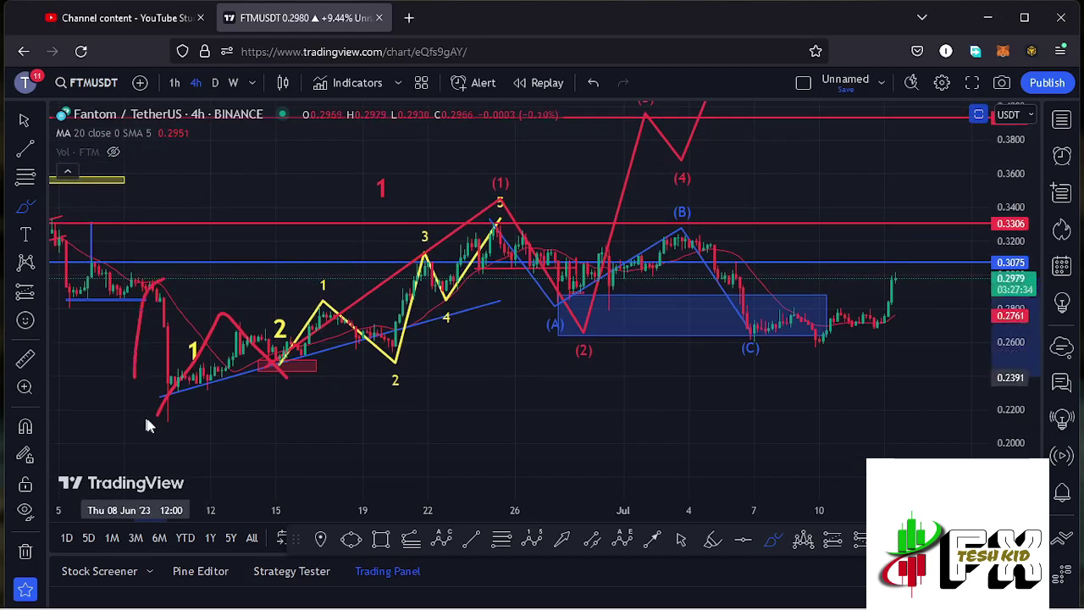
drag(145, 425, 161, 427)
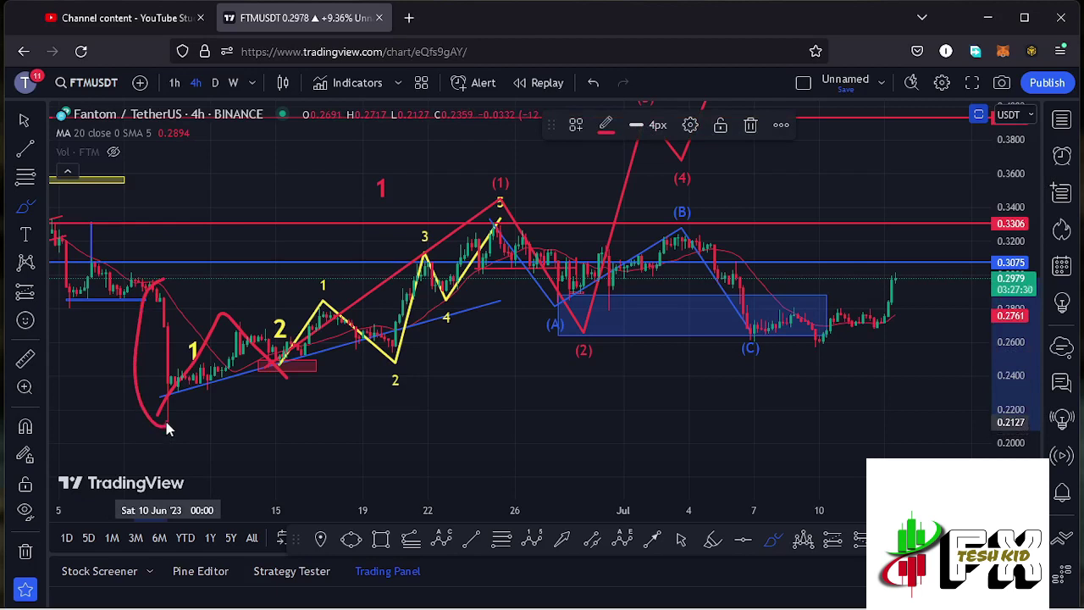
mouse_move(166, 422)
mouse_down()
mouse_move(191, 277)
mouse_move(160, 280)
mouse_up()
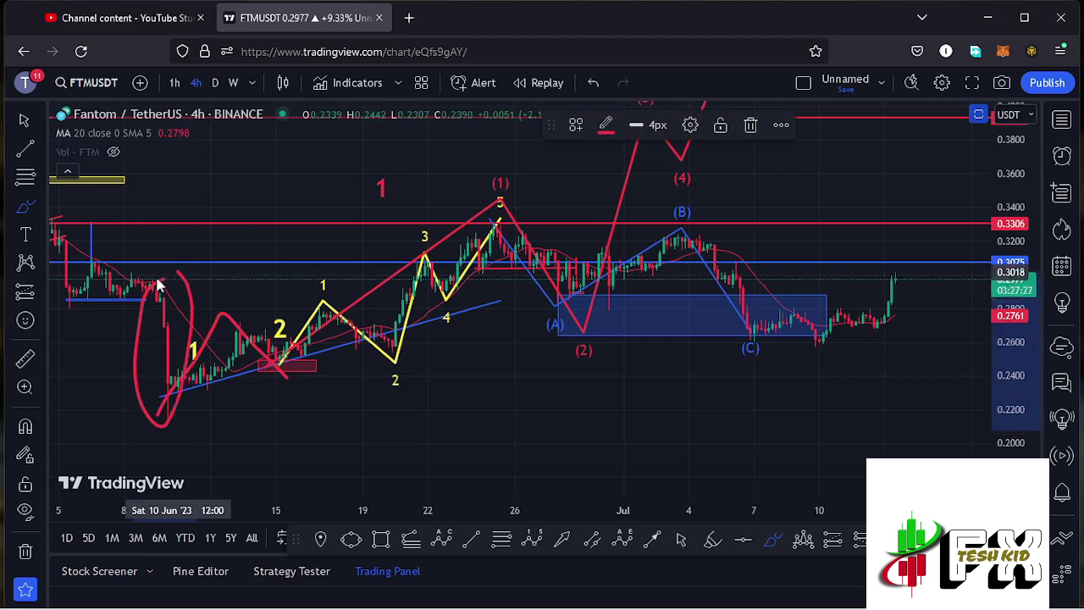
click(751, 125)
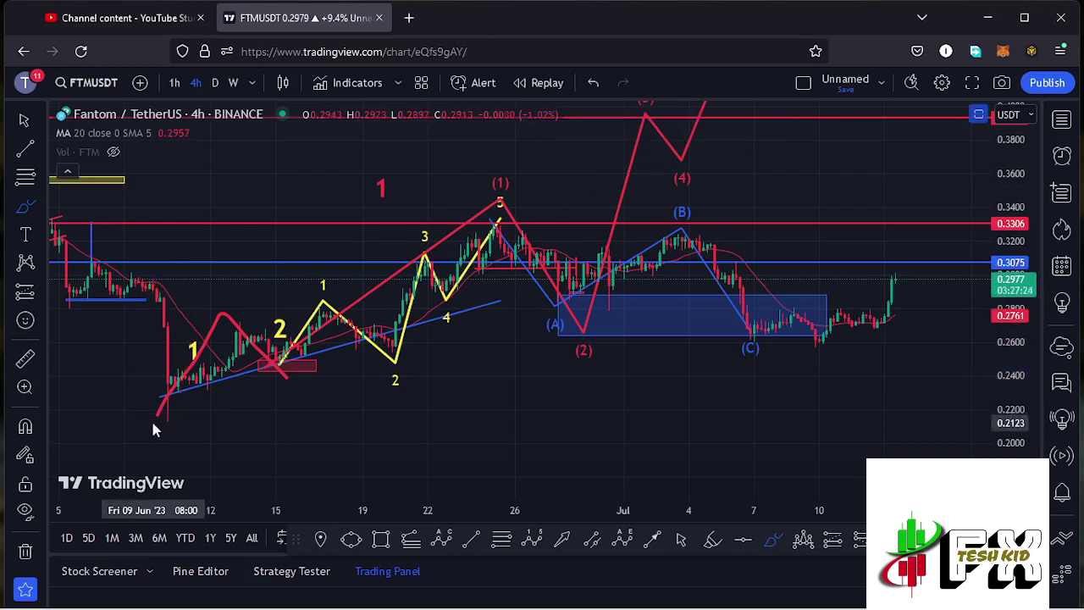
mouse_move(154, 421)
mouse_down()
mouse_move(226, 310)
mouse_move(242, 310)
mouse_up()
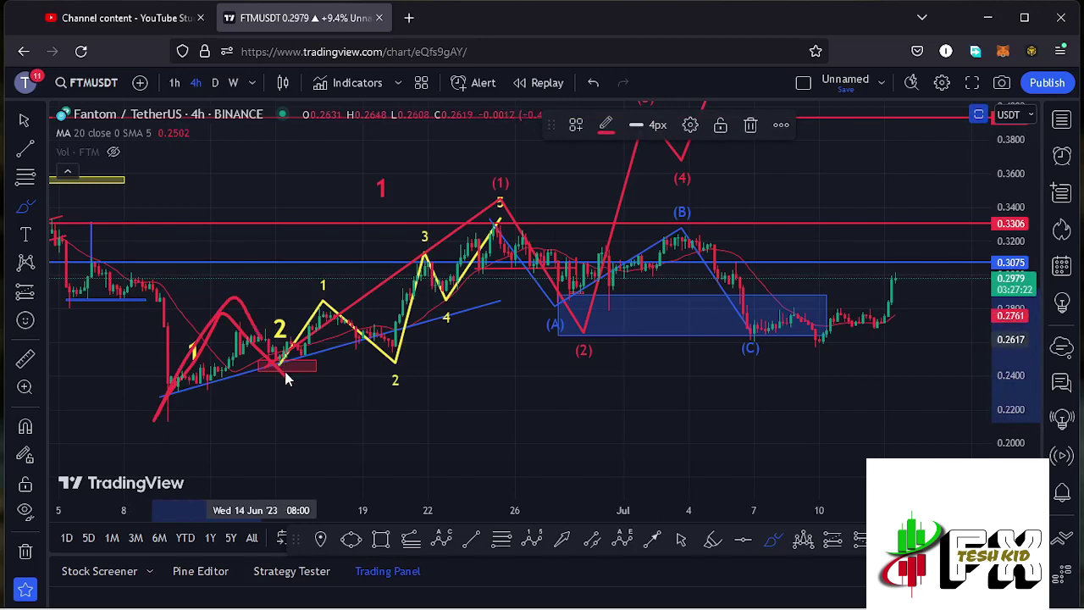
click(751, 127)
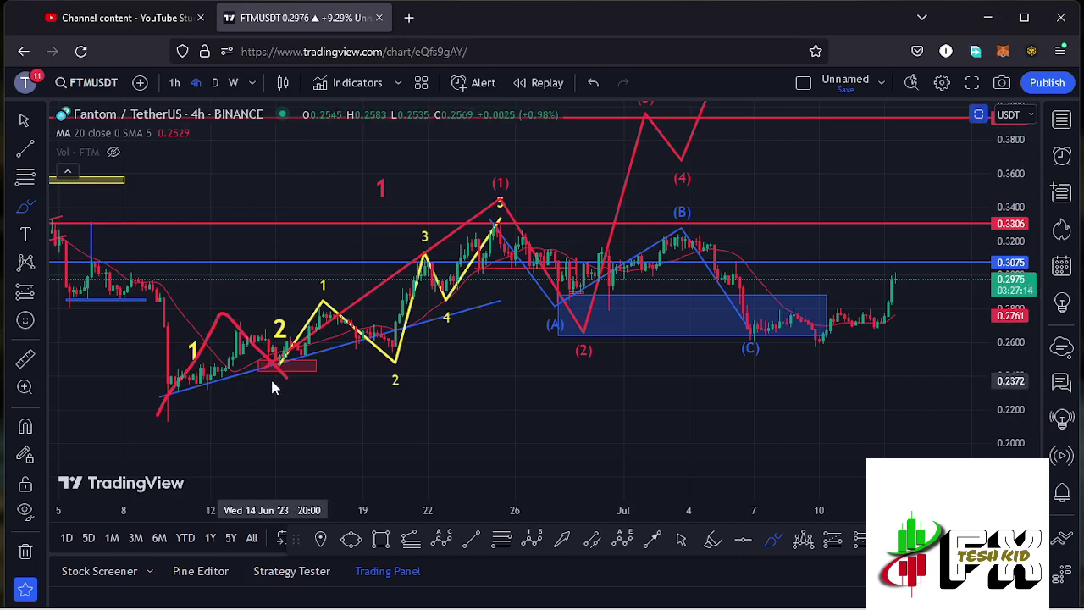
drag(273, 377, 503, 211)
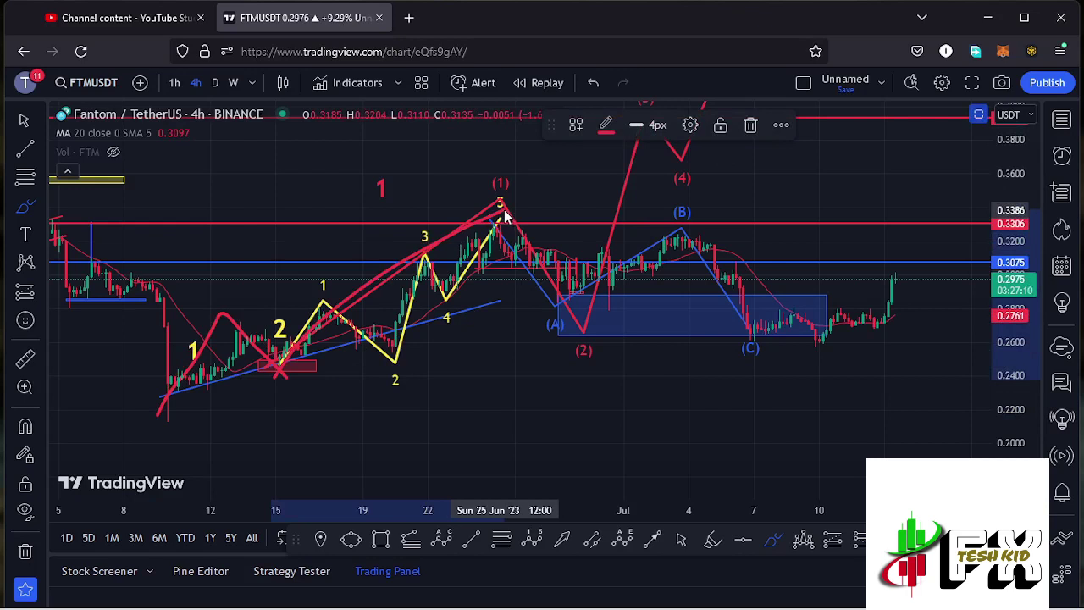
mouse_move(505, 217)
mouse_down()
mouse_move(607, 333)
mouse_move(624, 310)
mouse_move(641, 337)
mouse_move(652, 315)
mouse_move(680, 332)
mouse_move(693, 307)
mouse_move(709, 335)
mouse_move(765, 201)
mouse_up()
click(749, 127)
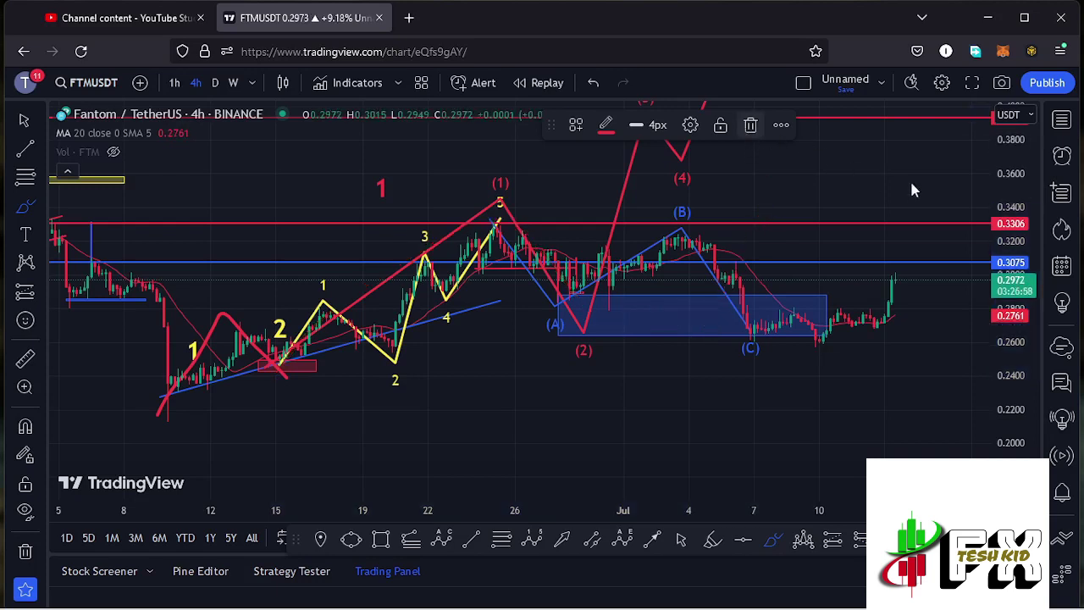
drag(1010, 178, 1011, 185)
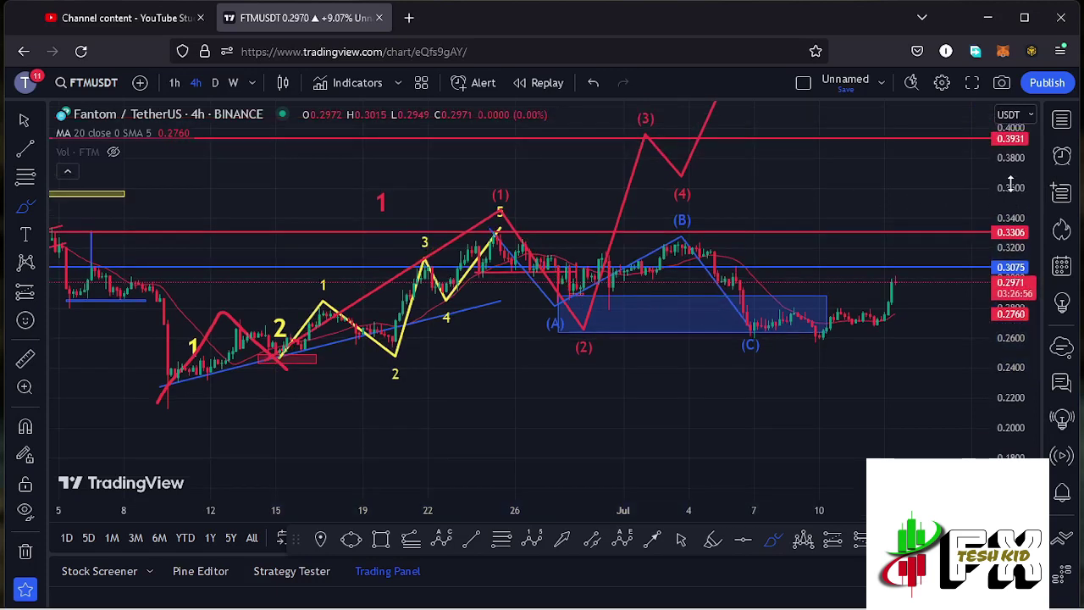
click(411, 542)
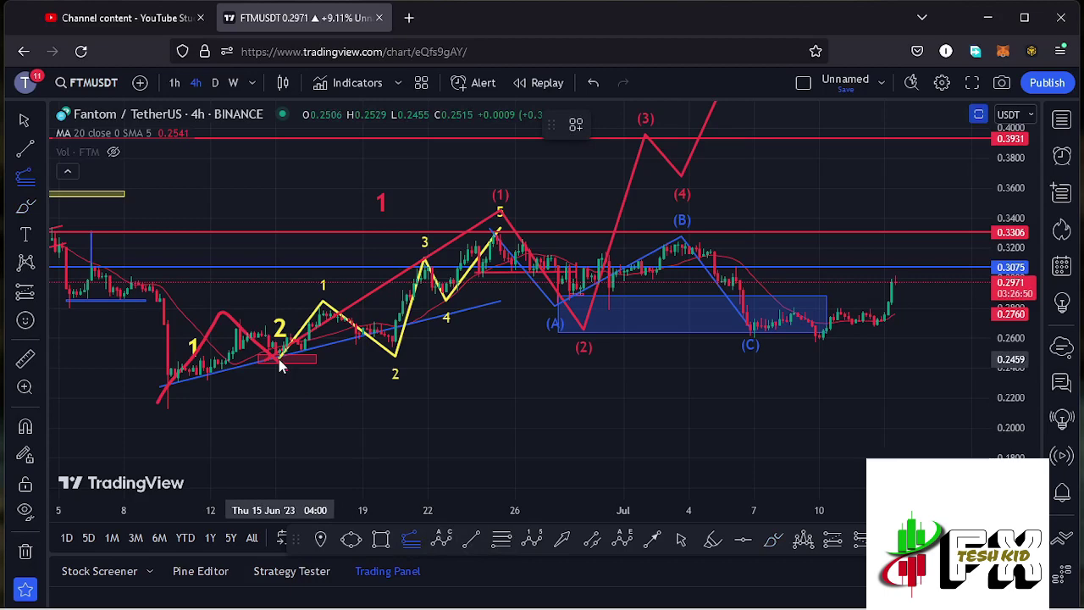
click(279, 362)
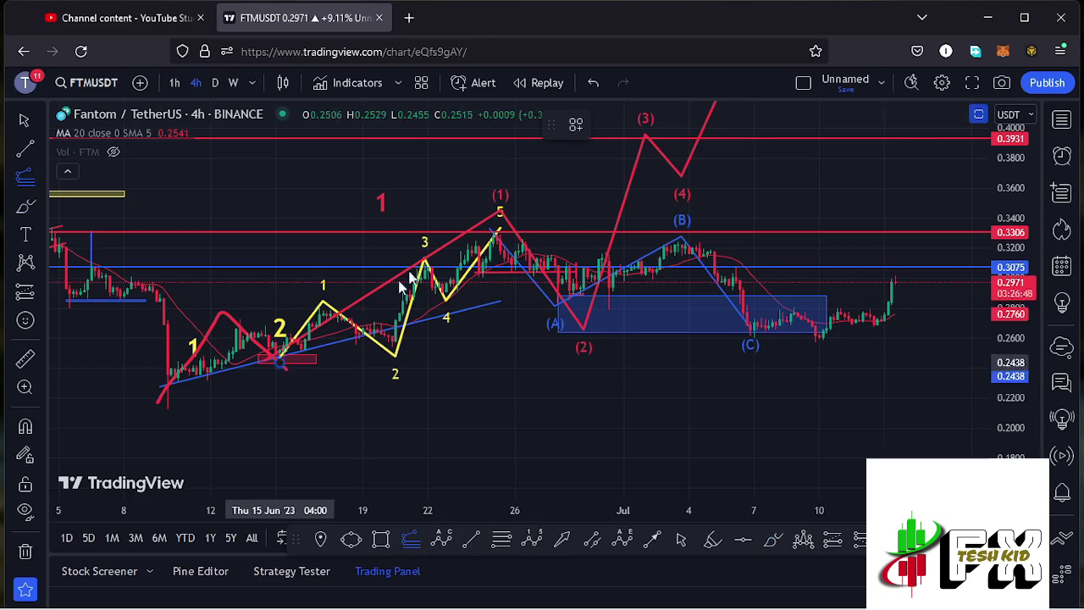
click(500, 237)
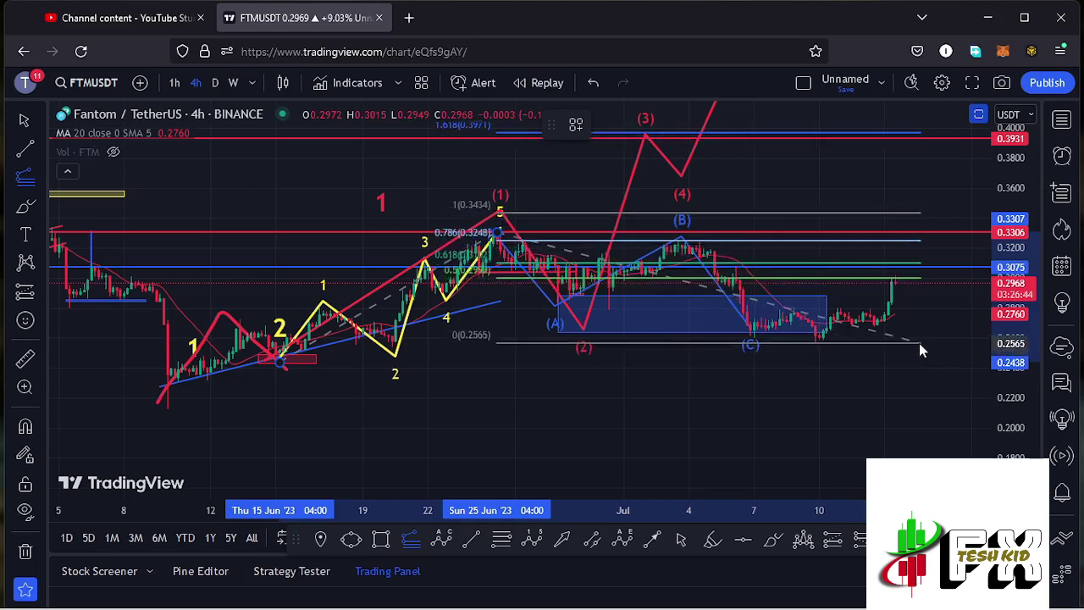
click(919, 343)
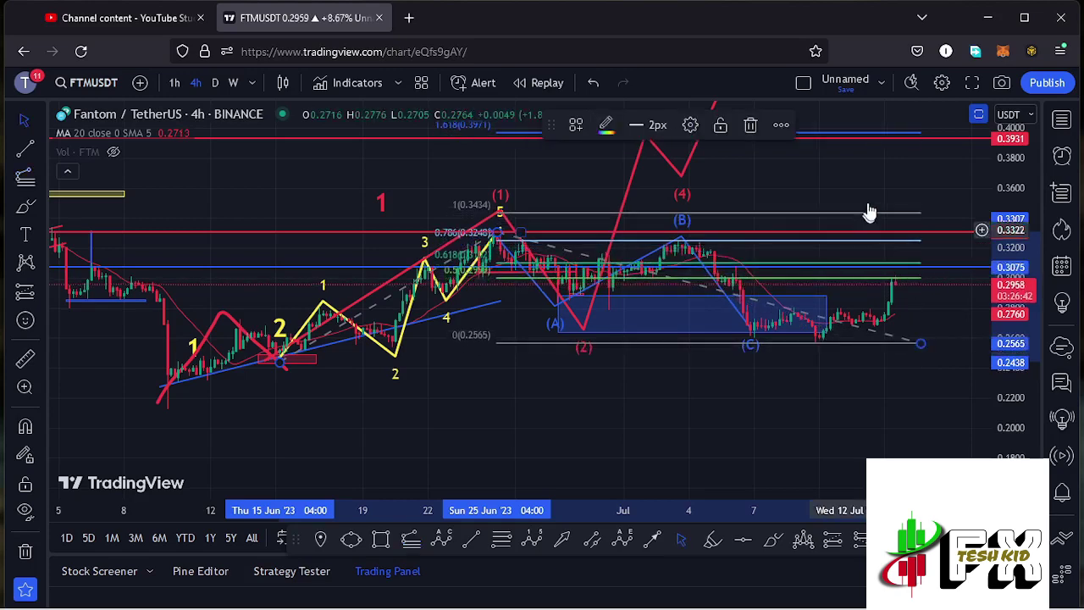
mouse_move(896, 176)
mouse_down()
mouse_move(883, 218)
mouse_move(868, 222)
mouse_up()
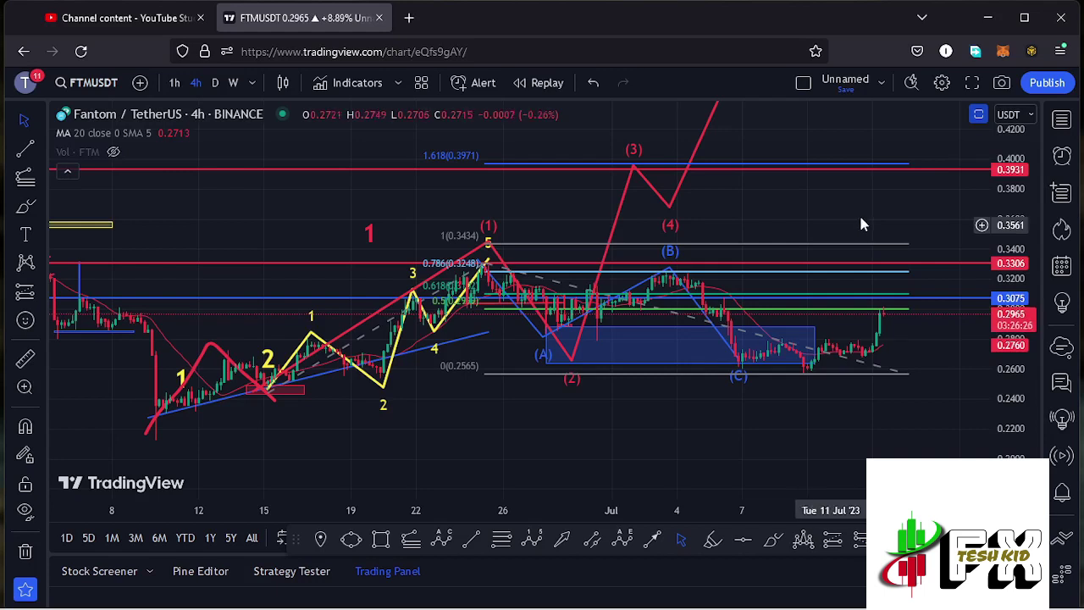
click(909, 375)
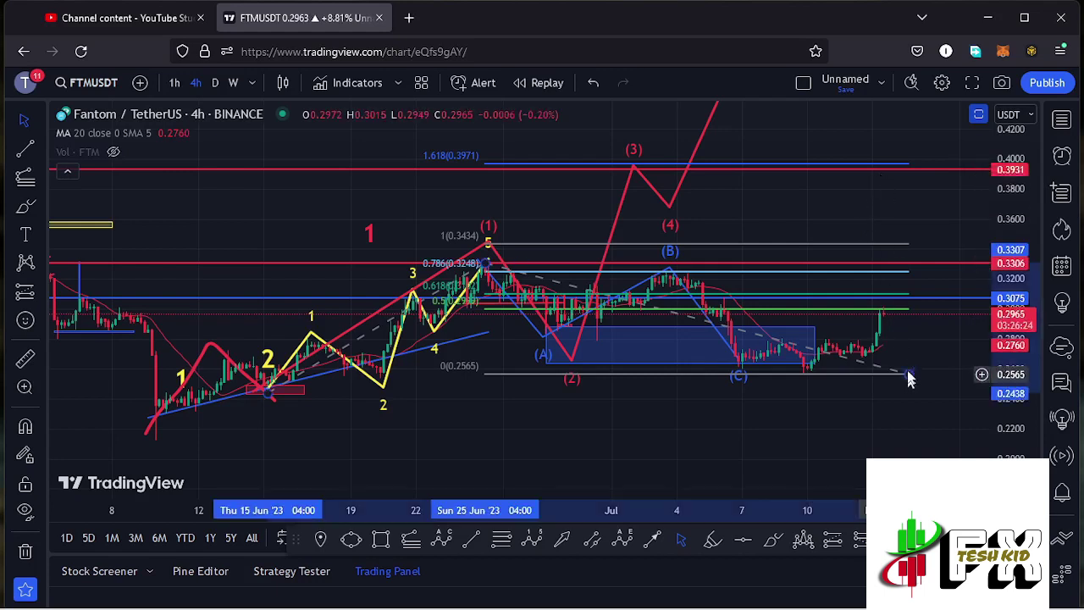
click(751, 125)
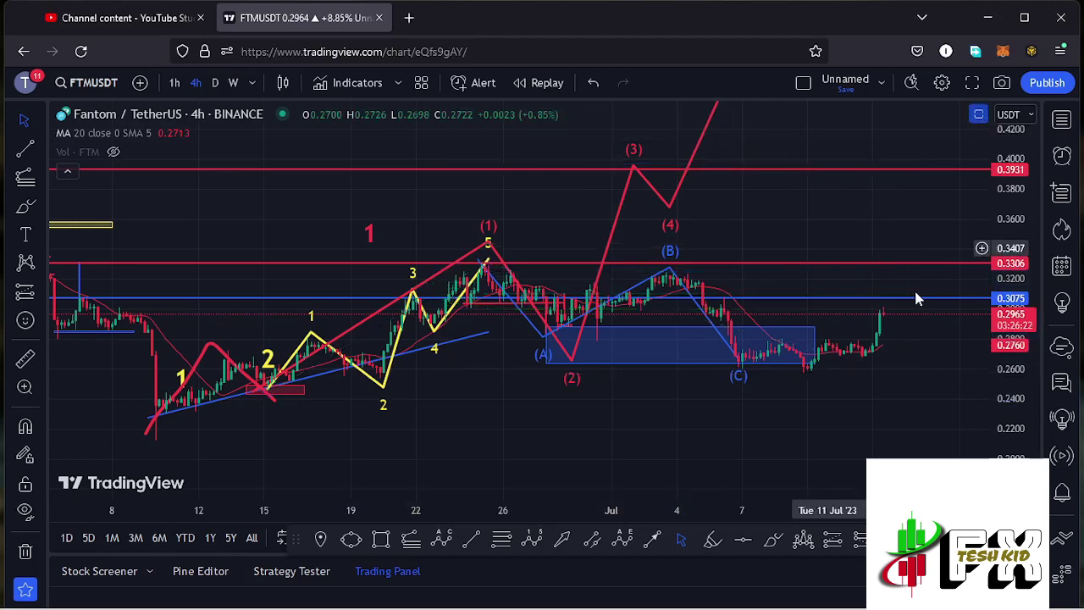
drag(848, 295, 791, 347)
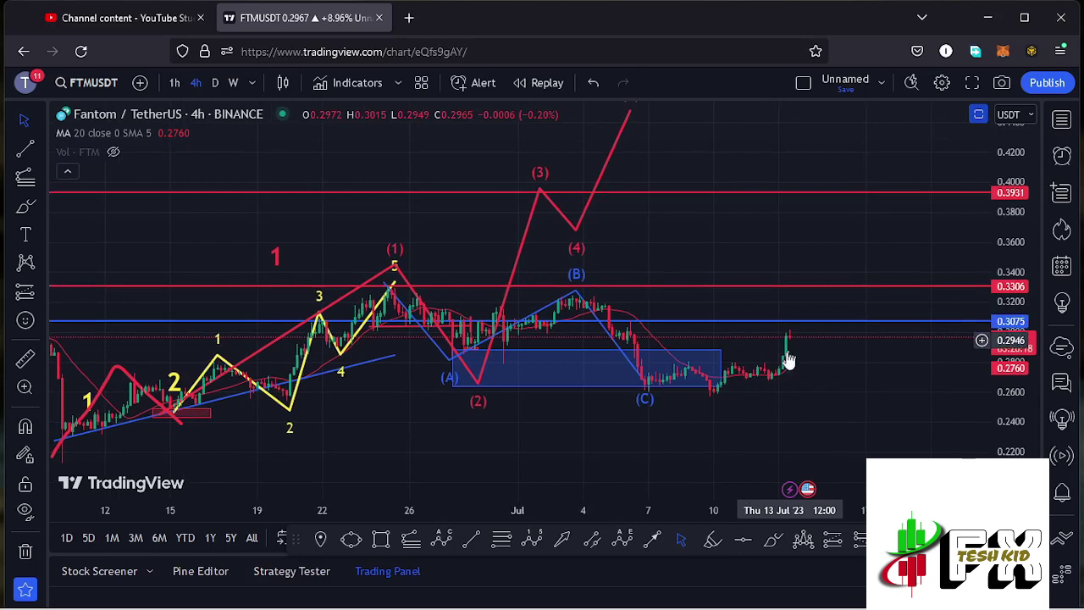
Brush a red path from the last candle past 0.3931 toward 0.43, and circle the red 1 label.
mouse_move(788, 343)
mouse_down()
mouse_move(801, 304)
mouse_move(811, 319)
mouse_up()
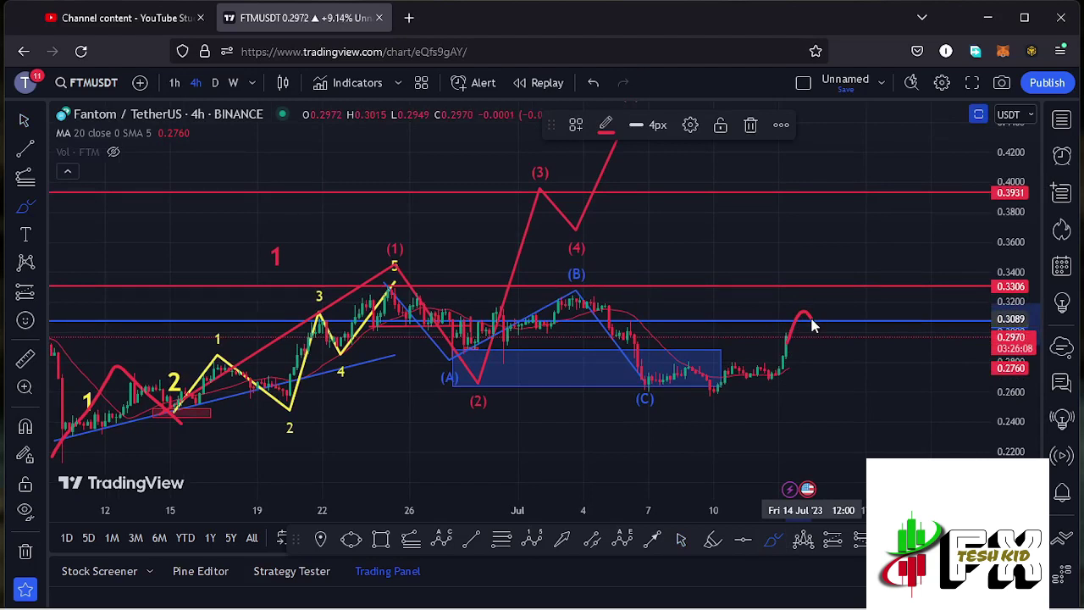
drag(813, 320, 840, 200)
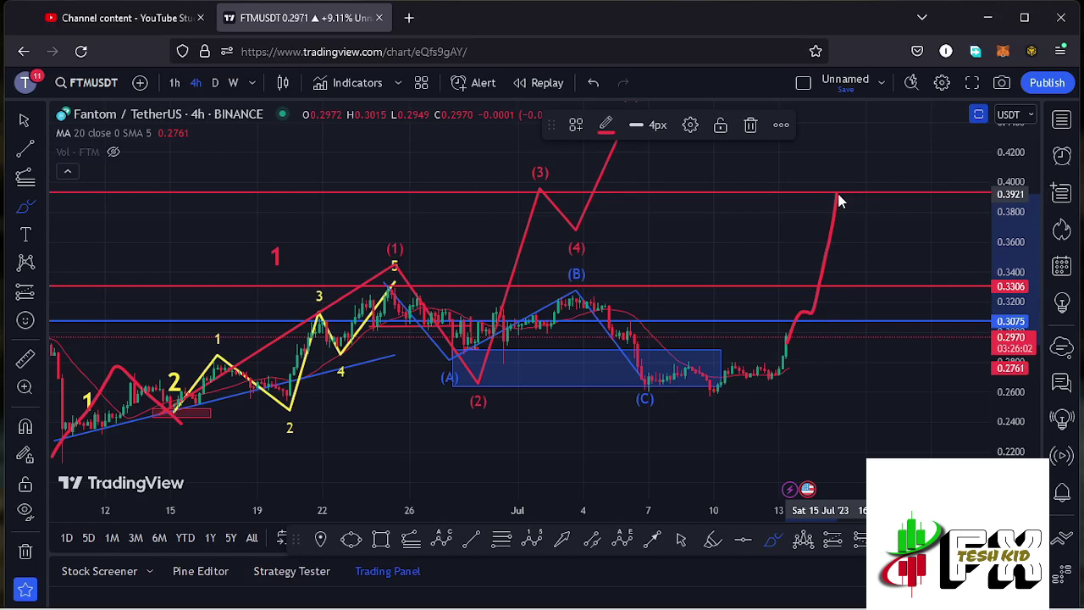
mouse_move(839, 200)
mouse_down()
mouse_move(860, 231)
mouse_move(885, 155)
mouse_move(925, 129)
mouse_up()
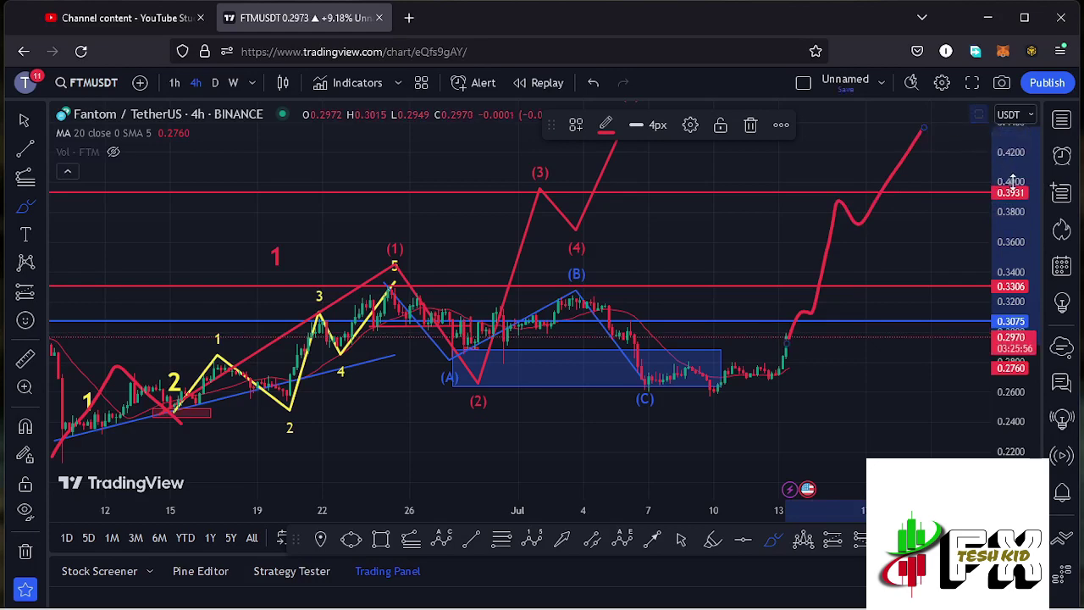
drag(1017, 176, 1021, 200)
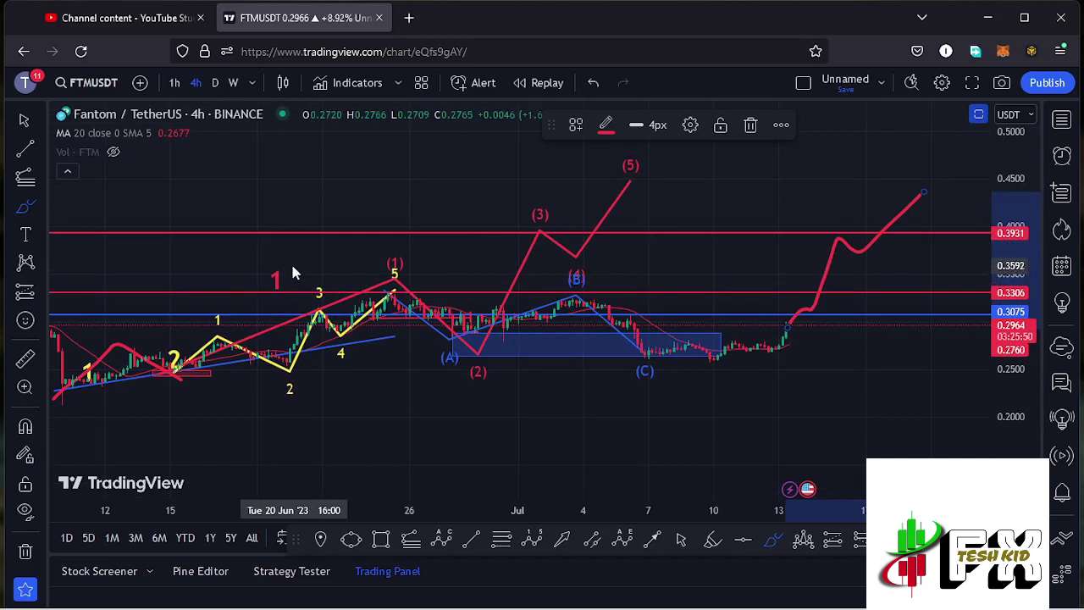
mouse_move(290, 245)
mouse_down()
mouse_move(269, 246)
mouse_move(254, 277)
mouse_move(280, 296)
mouse_move(292, 249)
mouse_up()
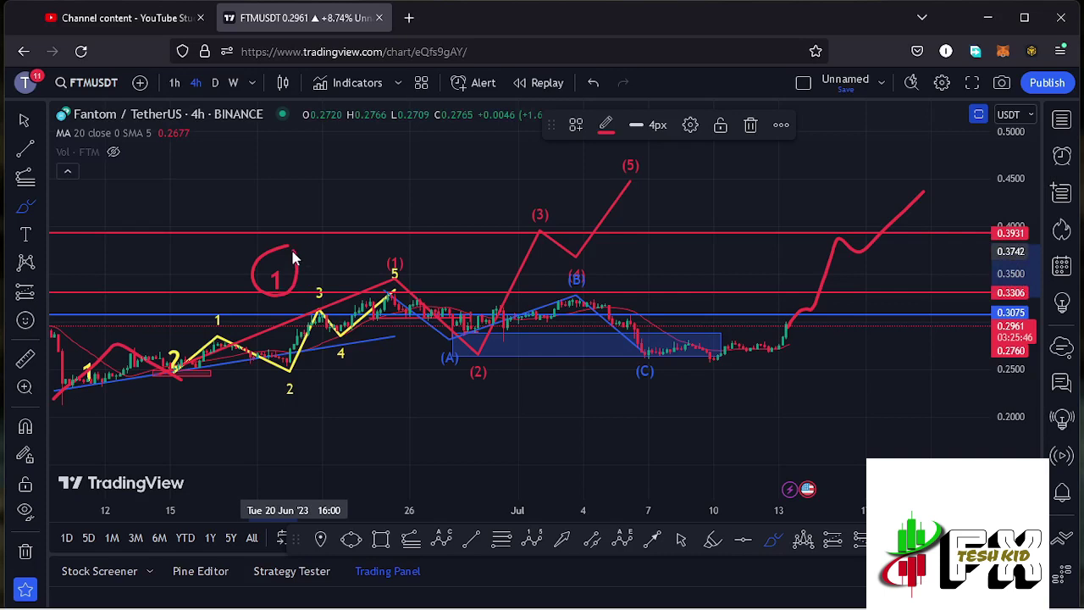
Undo the last three changes, including the circle around 1, and zoom out to show history back to July.
click(595, 84)
click(595, 85)
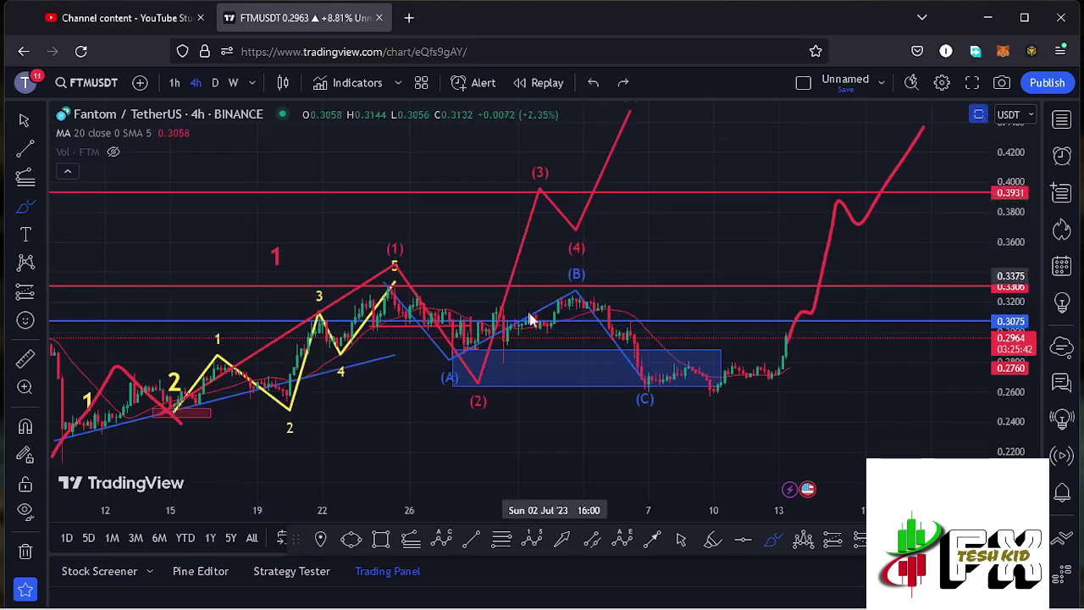
click(593, 83)
scroll(534, 332, down, 5)
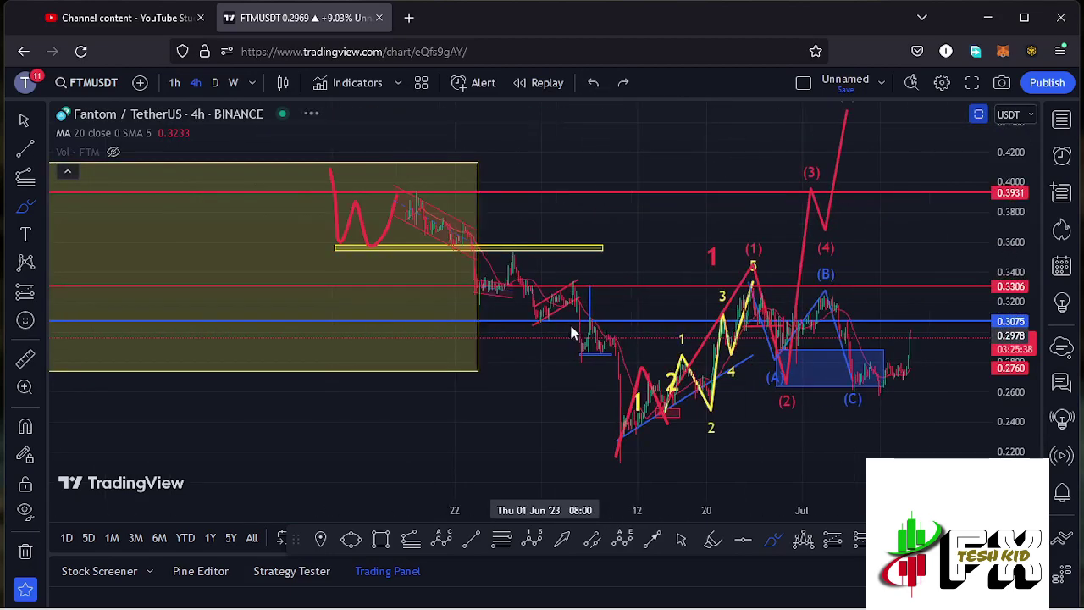
scroll(574, 334, down, 4)
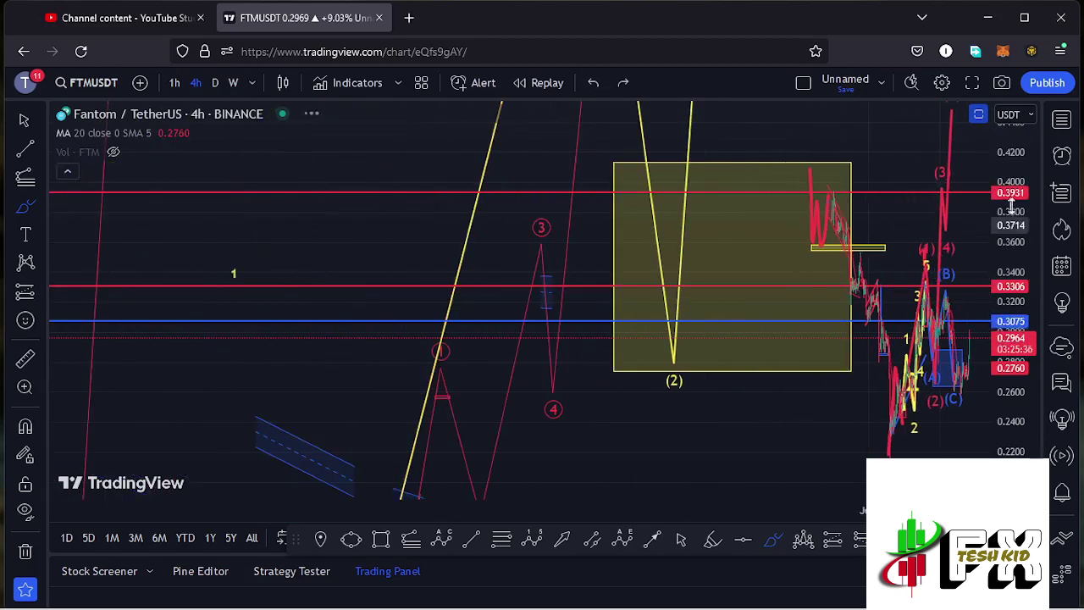
scroll(1014, 211, down, 3)
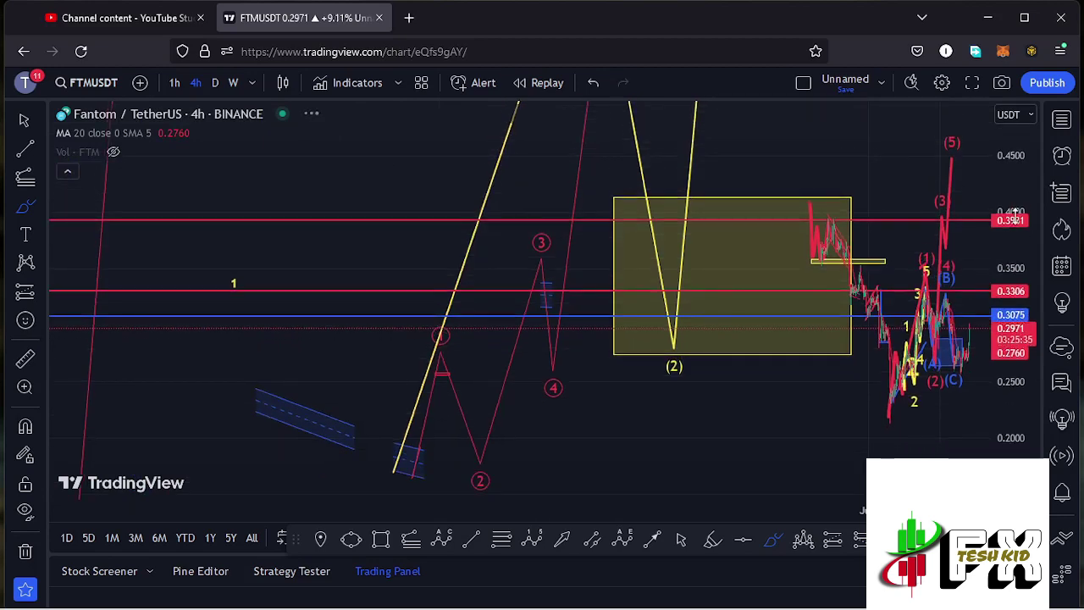
scroll(1014, 216, down, 5)
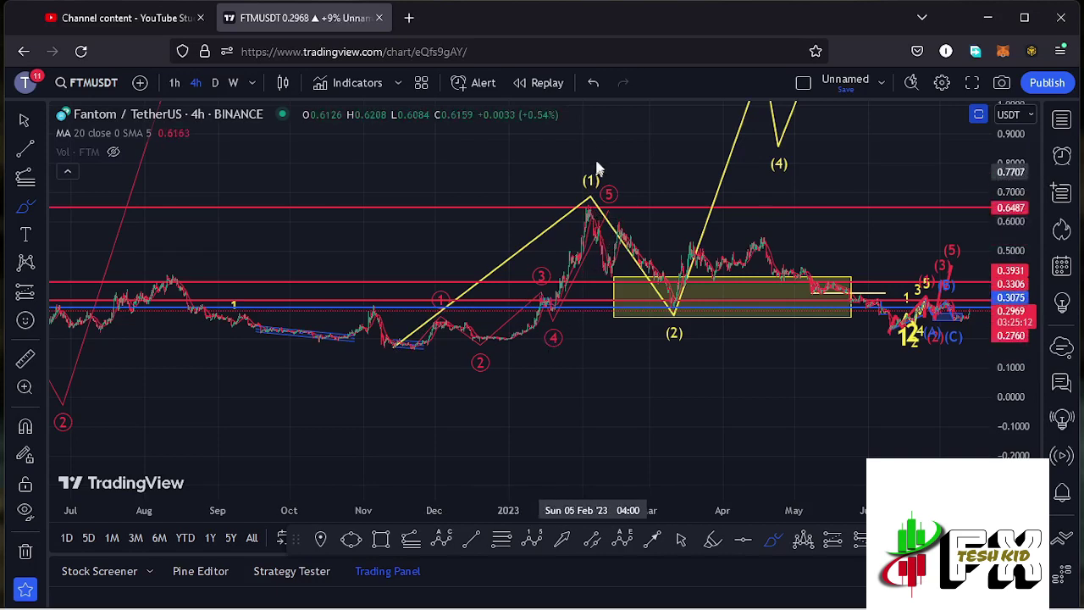
mouse_move(593, 144)
mouse_down()
mouse_move(563, 167)
mouse_move(604, 202)
mouse_move(615, 173)
mouse_move(595, 148)
mouse_up()
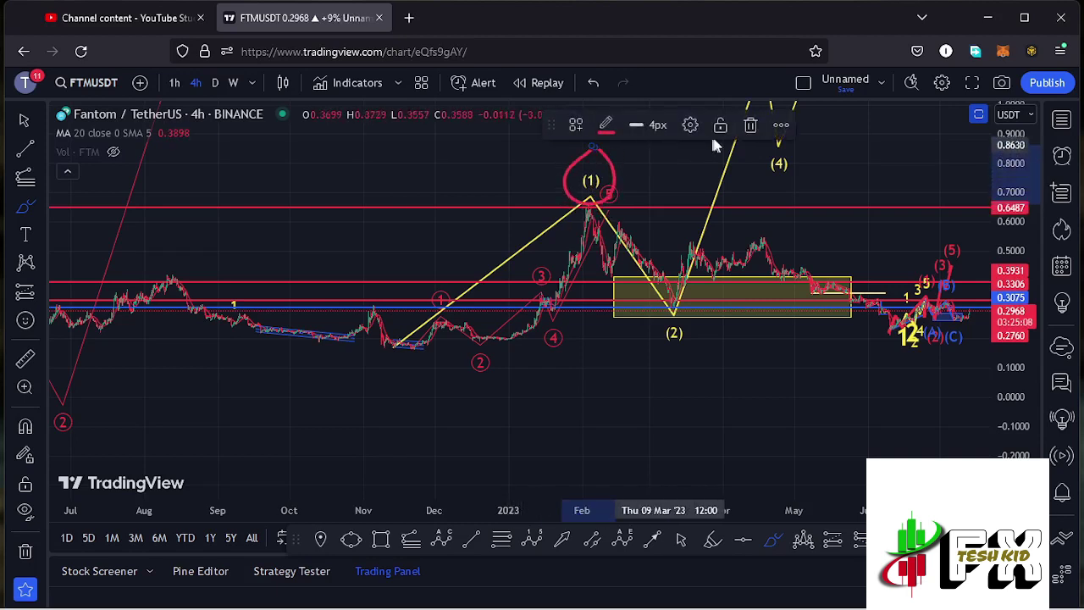
click(751, 127)
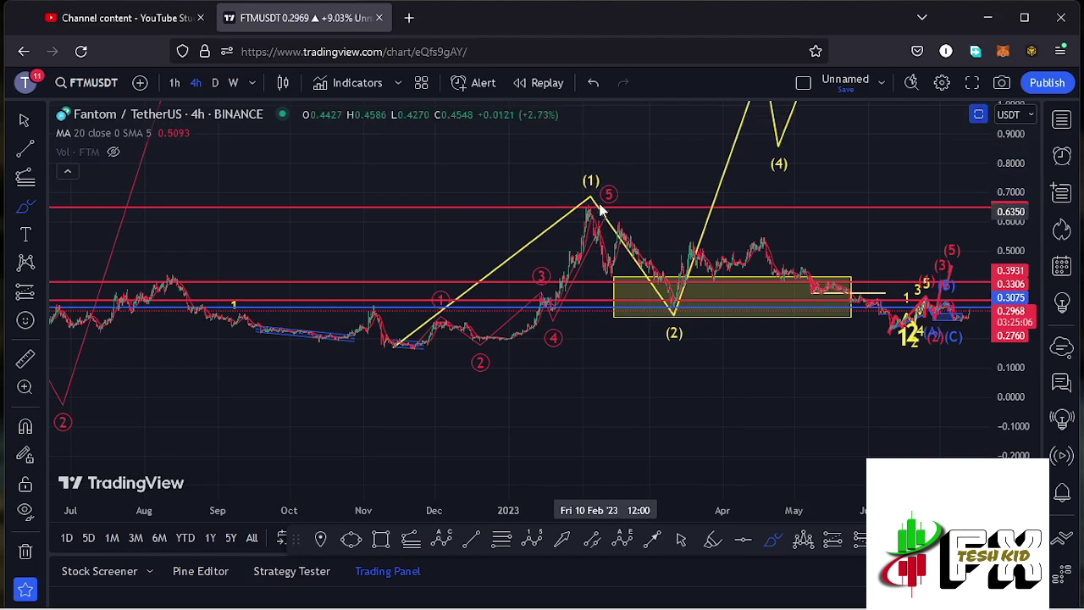
mouse_move(673, 296)
mouse_down()
mouse_move(643, 309)
mouse_move(658, 346)
mouse_move(686, 305)
mouse_up()
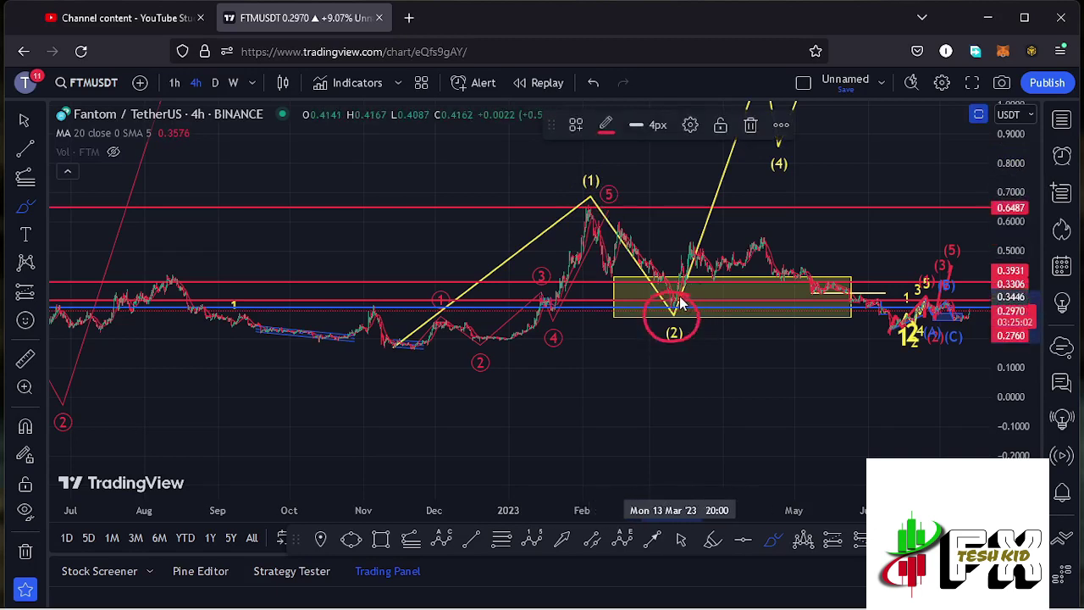
click(750, 127)
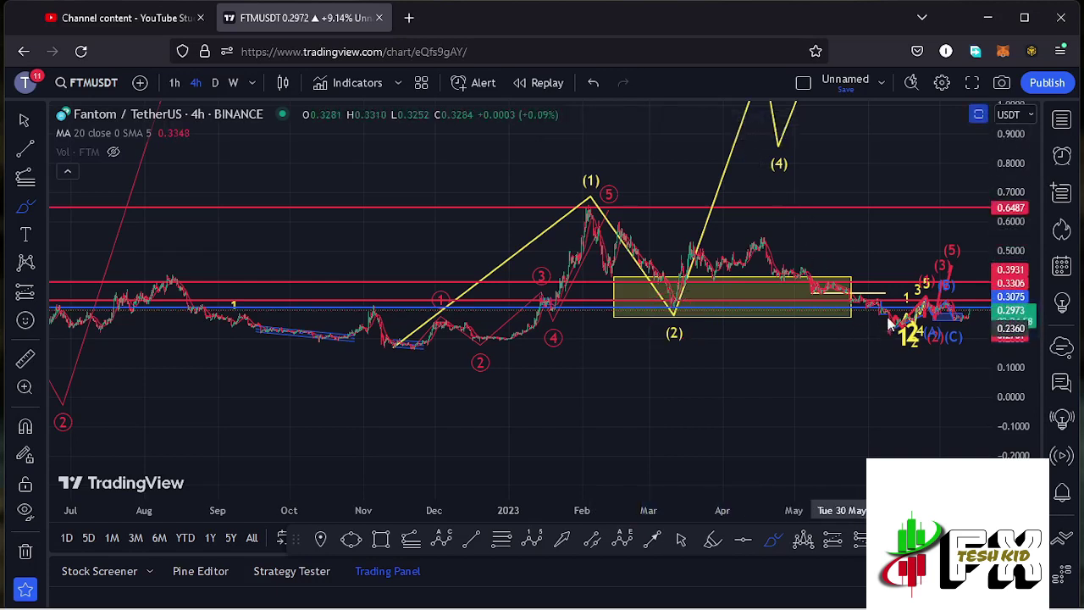
Brush a red path from the June low up to the 0.6487 line, with the full (1)–(5) count in view.
mouse_move(868, 350)
mouse_down()
mouse_move(883, 266)
mouse_move(905, 247)
mouse_move(921, 265)
mouse_up()
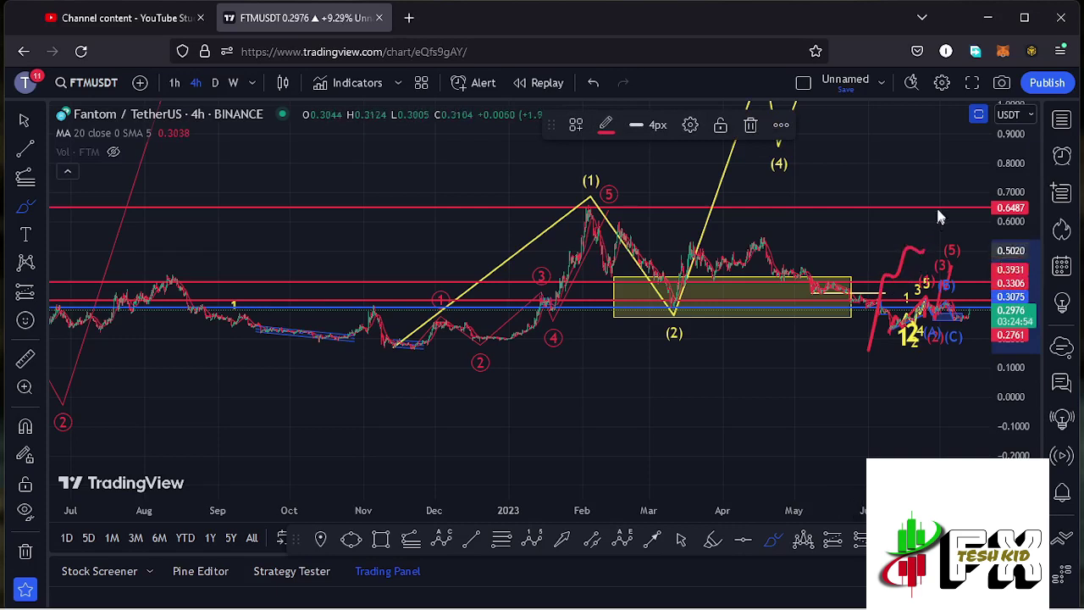
drag(939, 217, 939, 203)
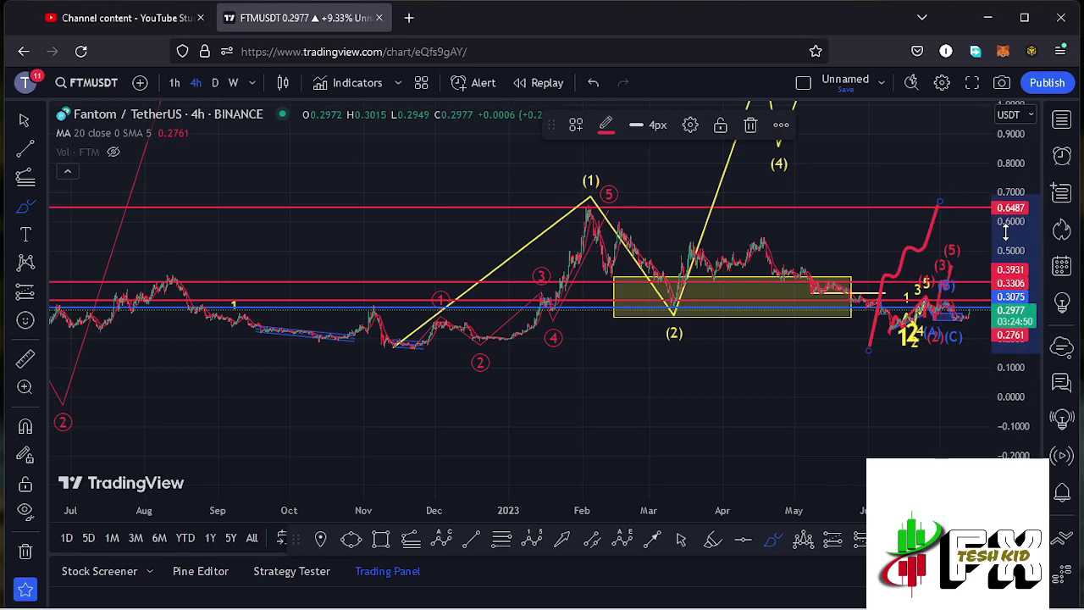
drag(1006, 233, 1008, 248)
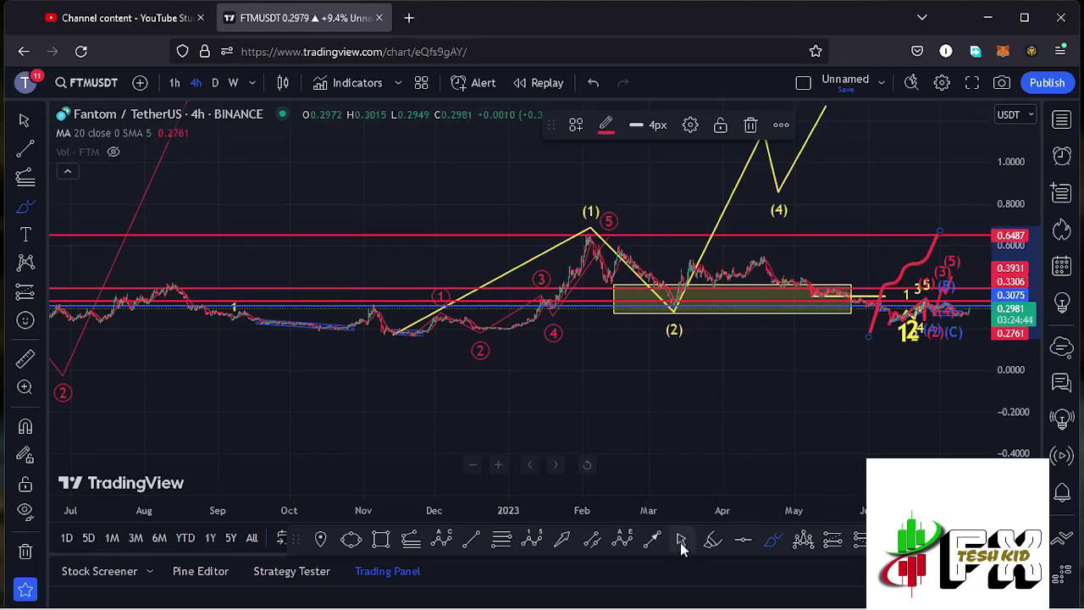
drag(753, 411, 683, 438)
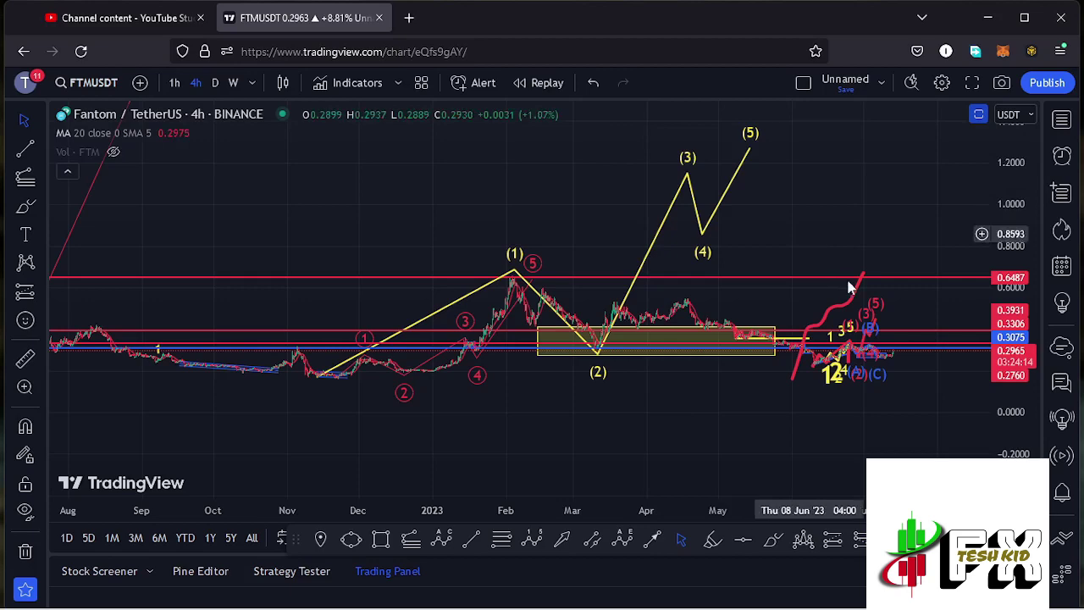
Maximize and restore the RSI and MACD panes in turn, then delete the red path toward 0.6487.
double_click(772, 404)
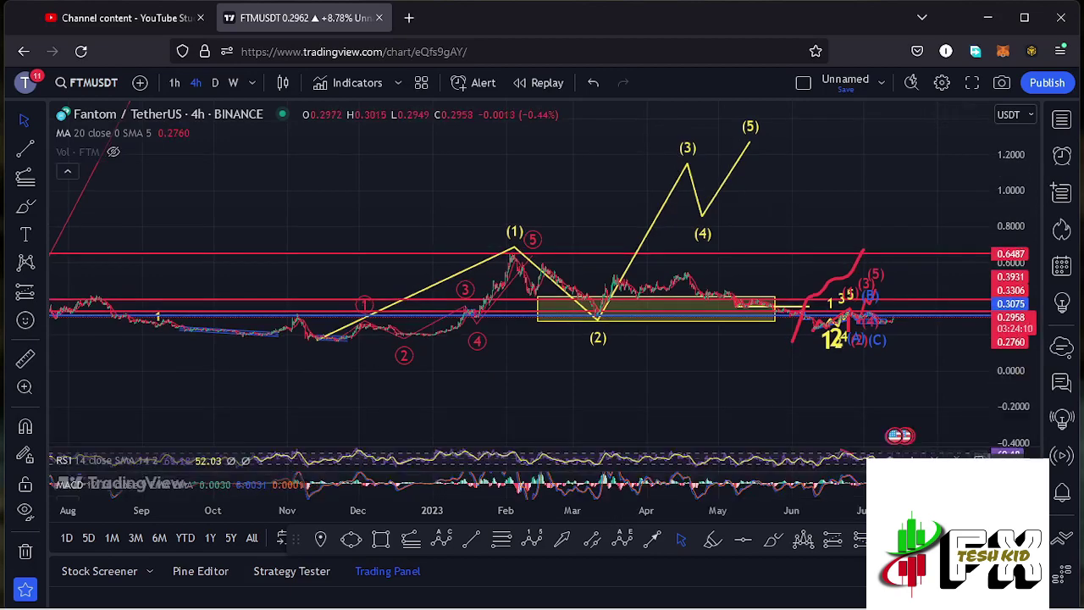
click(957, 459)
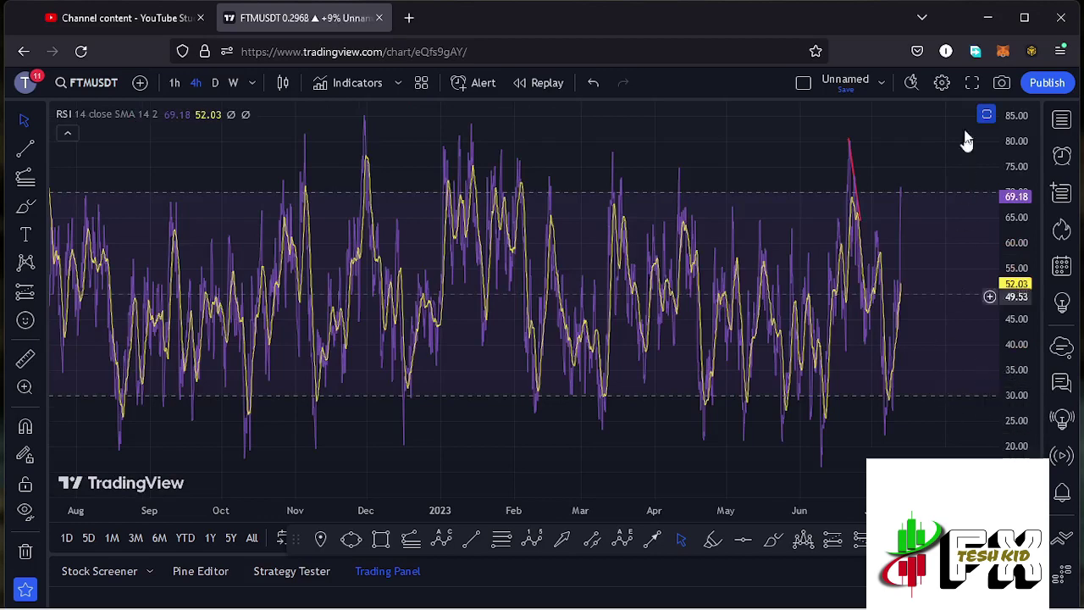
double_click(976, 407)
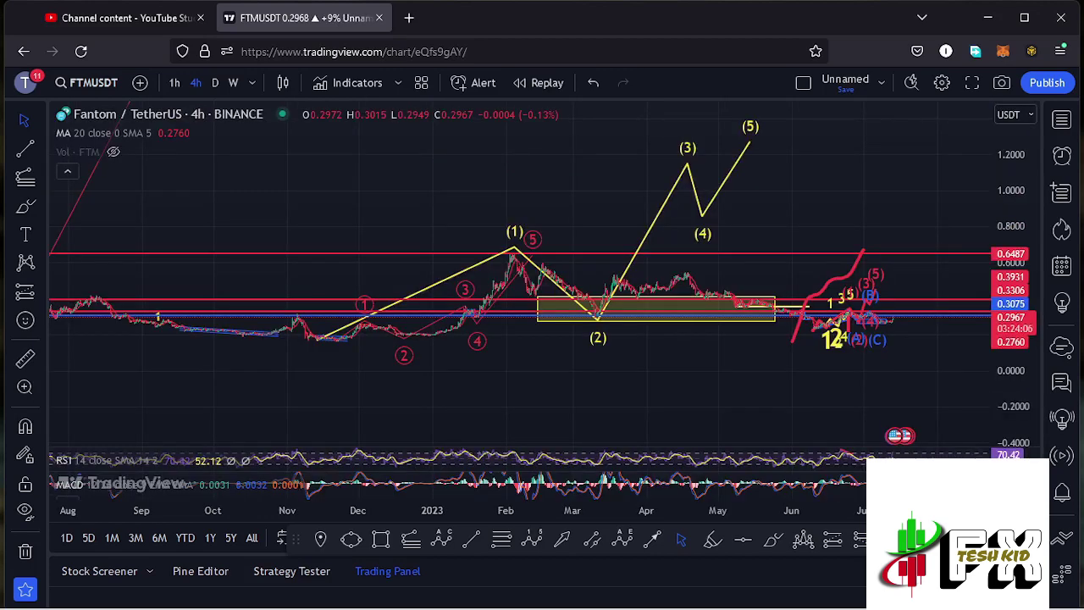
click(957, 484)
scroll(985, 182, up, 3)
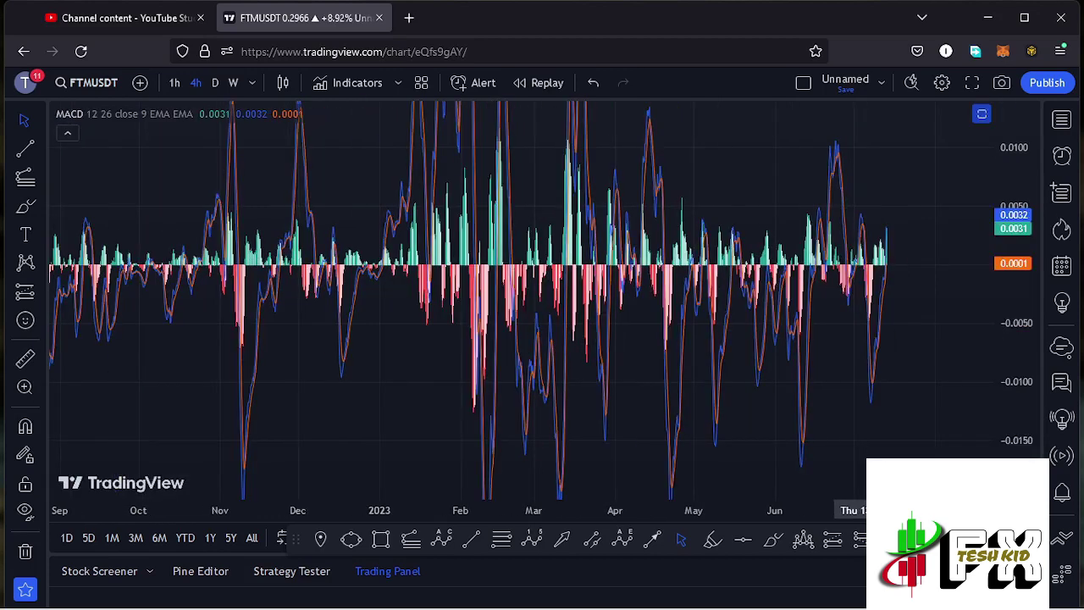
click(982, 115)
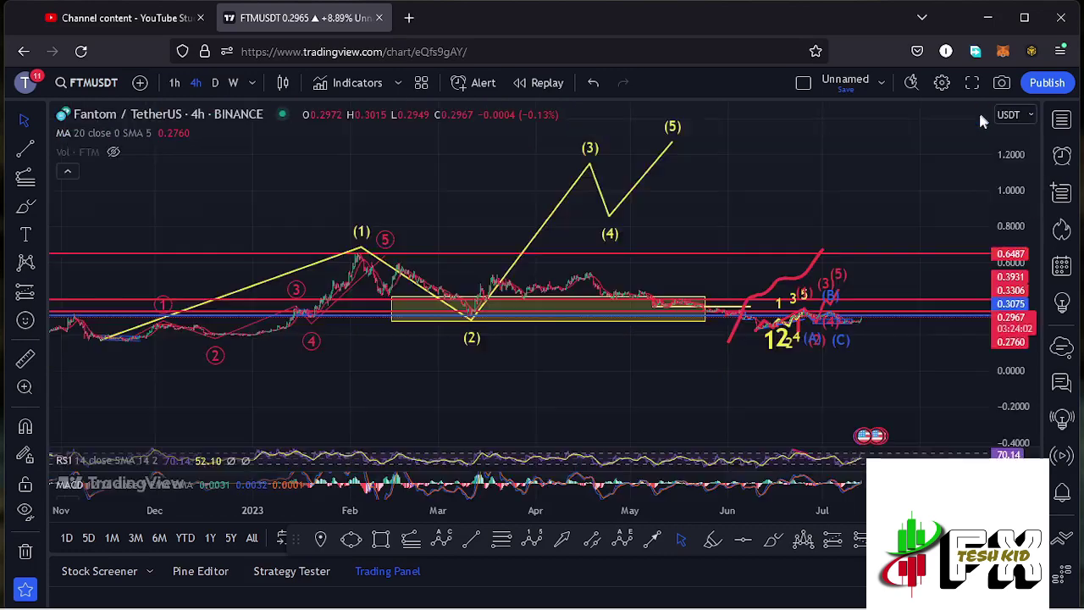
click(824, 252)
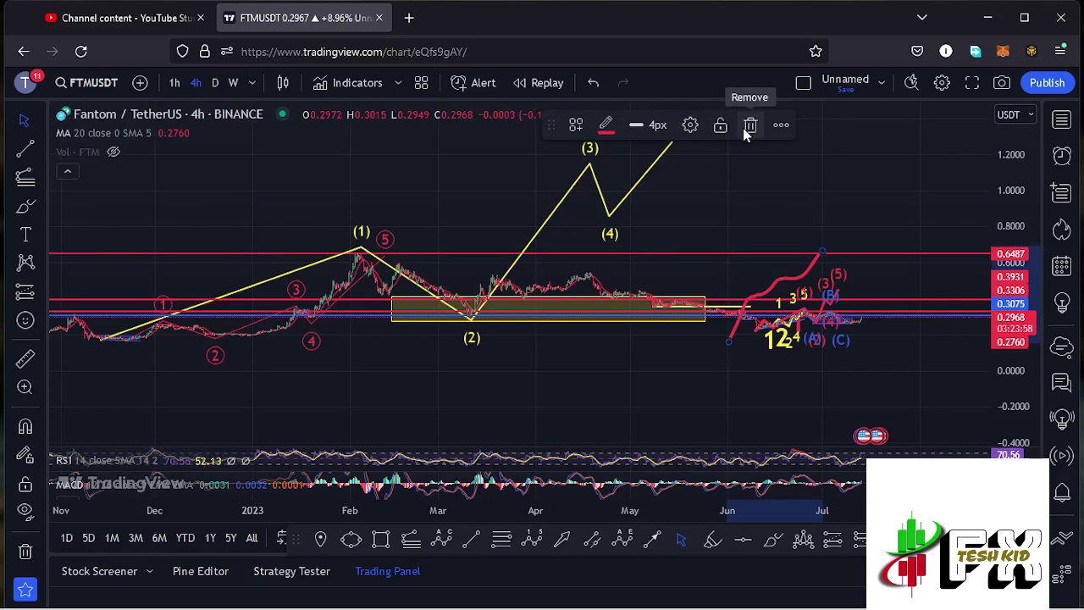
click(751, 126)
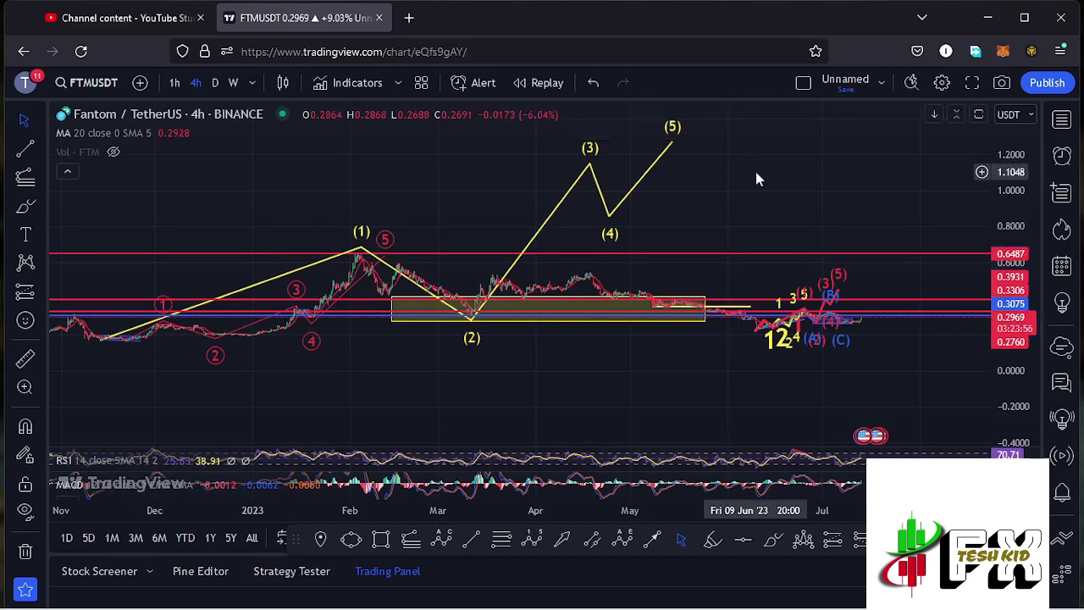